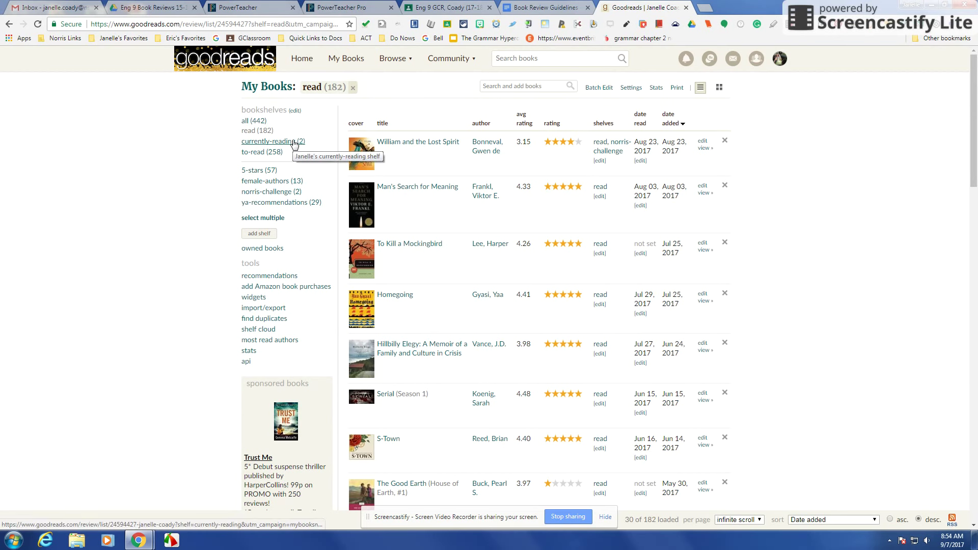
# Move The Ocean at the End of the Lane from currently-reading to the read and norris-challenge shelves, and rate it five stars
pyautogui.click(295, 144)
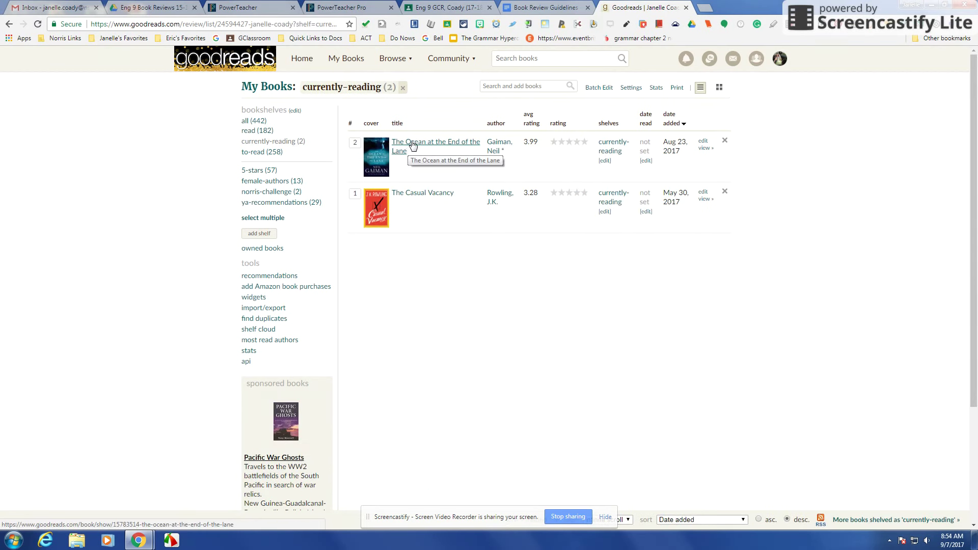
pyautogui.click(606, 162)
pyautogui.click(620, 201)
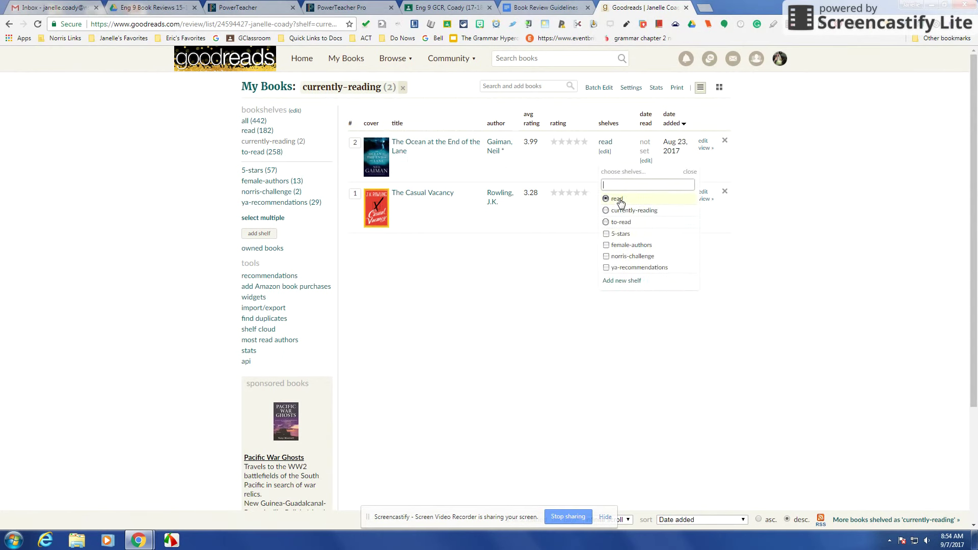
pyautogui.click(656, 257)
pyautogui.click(563, 153)
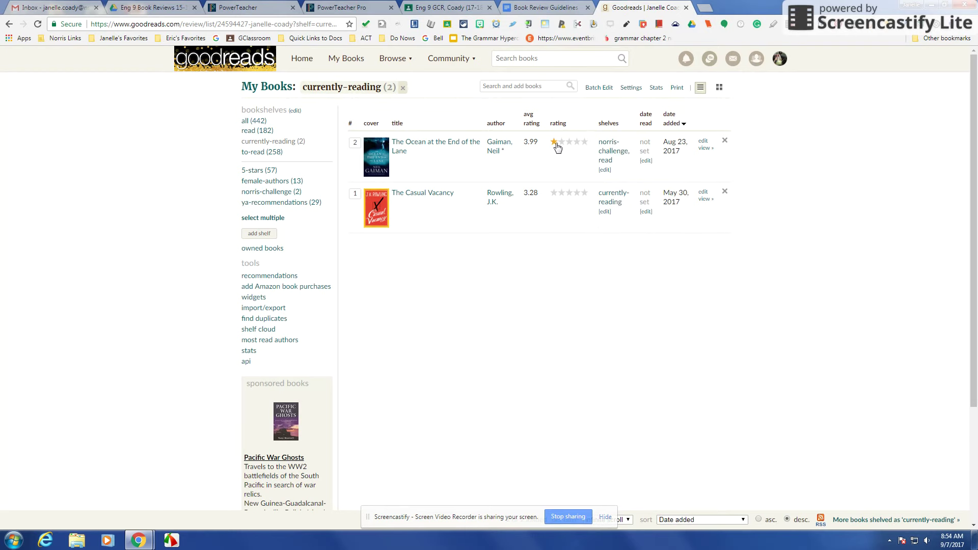
pyautogui.click(586, 146)
# Open the page of The Ocean at the End of the Lane and start adding a review from My Activity
pyautogui.click(440, 148)
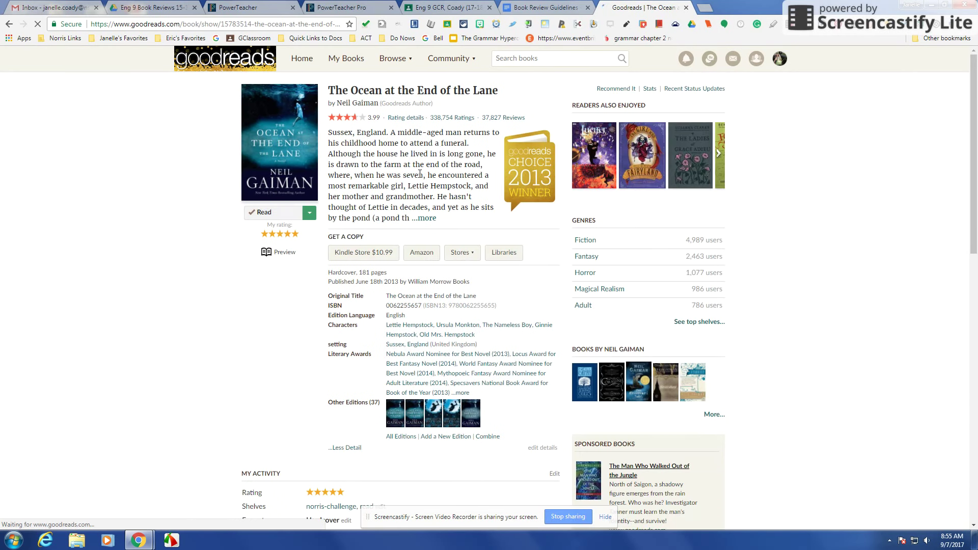
pyautogui.scroll(-2, 421, 175)
pyautogui.scroll(-2, 422, 175)
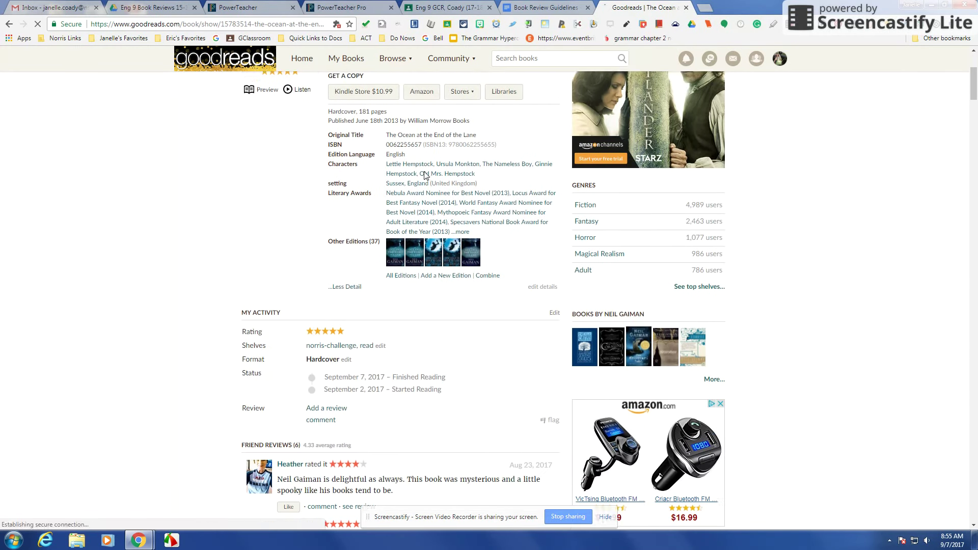
pyautogui.scroll(-1, 517, 357)
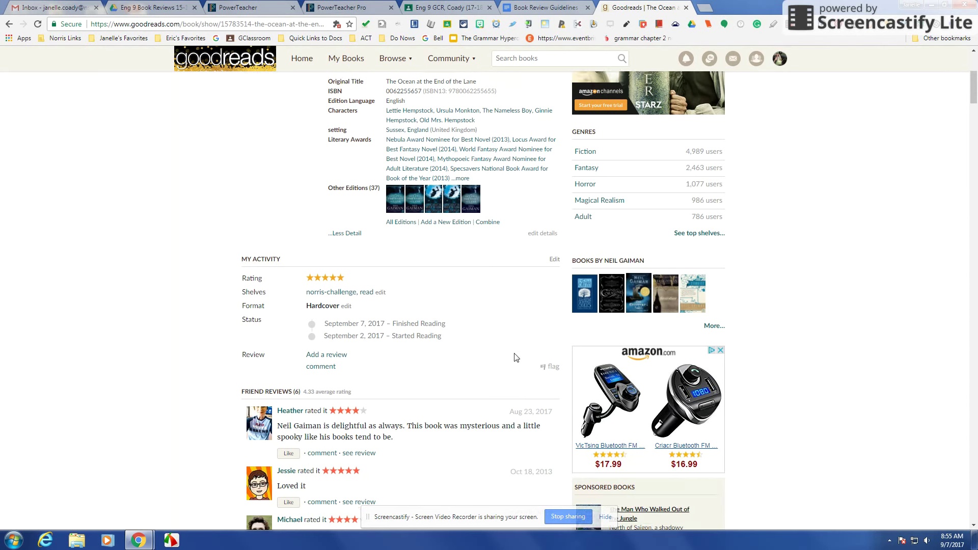
pyautogui.click(337, 351)
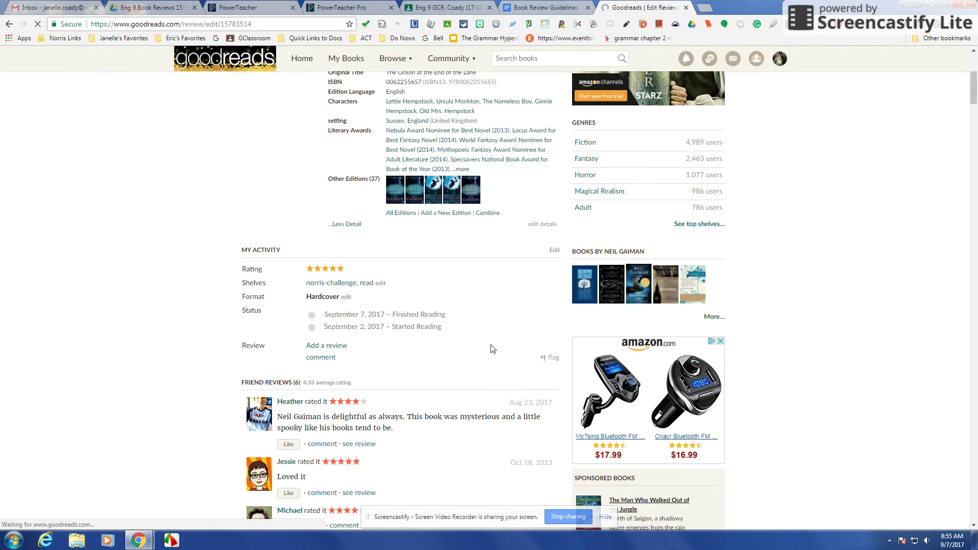
pyautogui.click(308, 222)
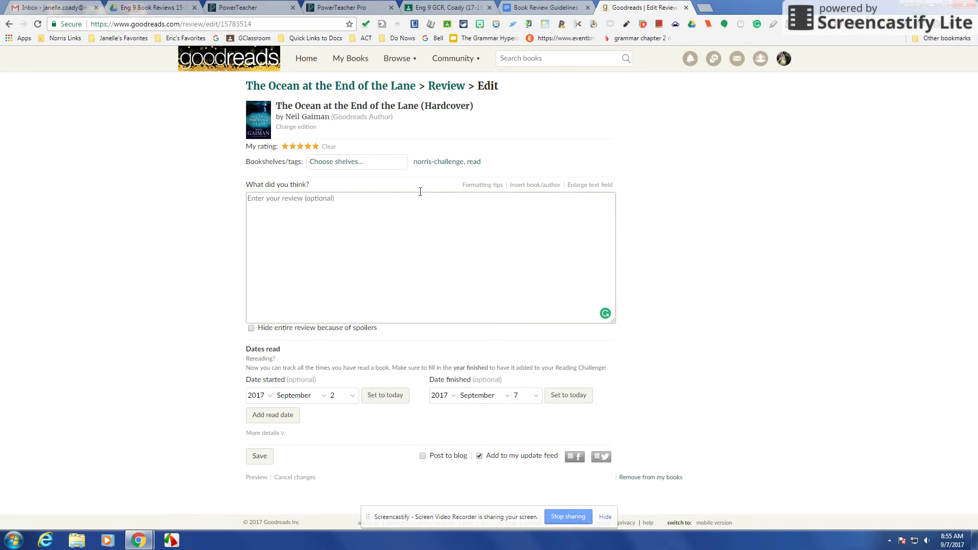
# Read the Book Review Guidelines in Google Docs for the directions, rating scale, required reasons, evidence and conclusion
pyautogui.click(546, 8)
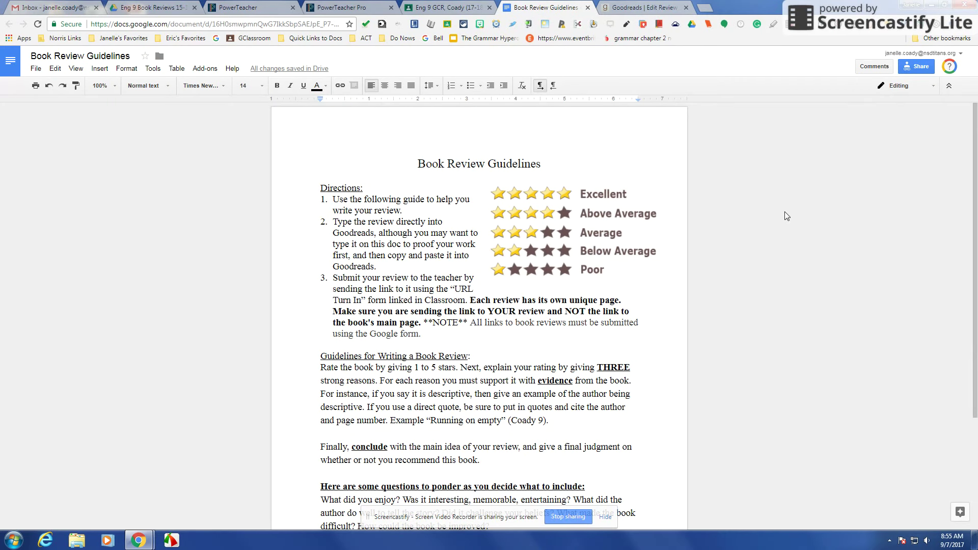
pyautogui.scroll(-1, 784, 212)
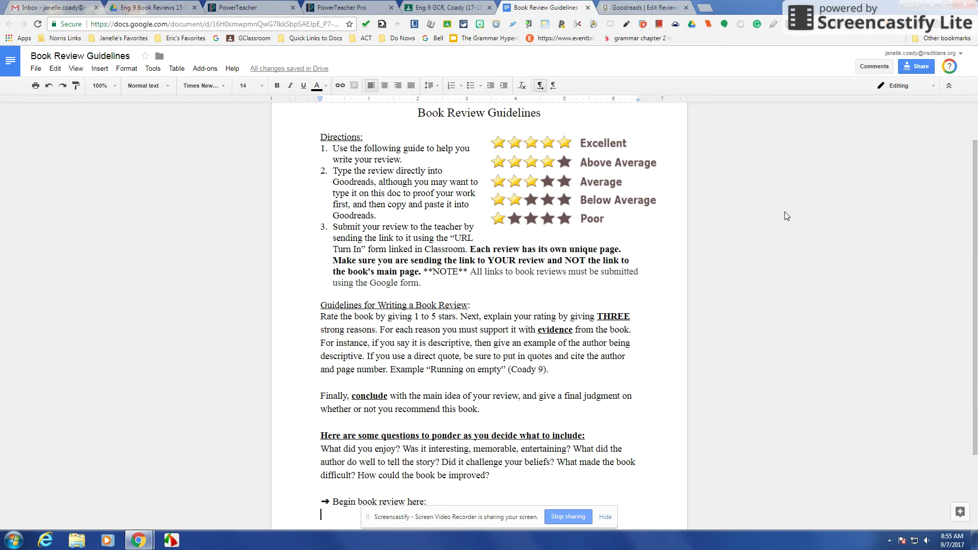
pyautogui.scroll(-2, 785, 212)
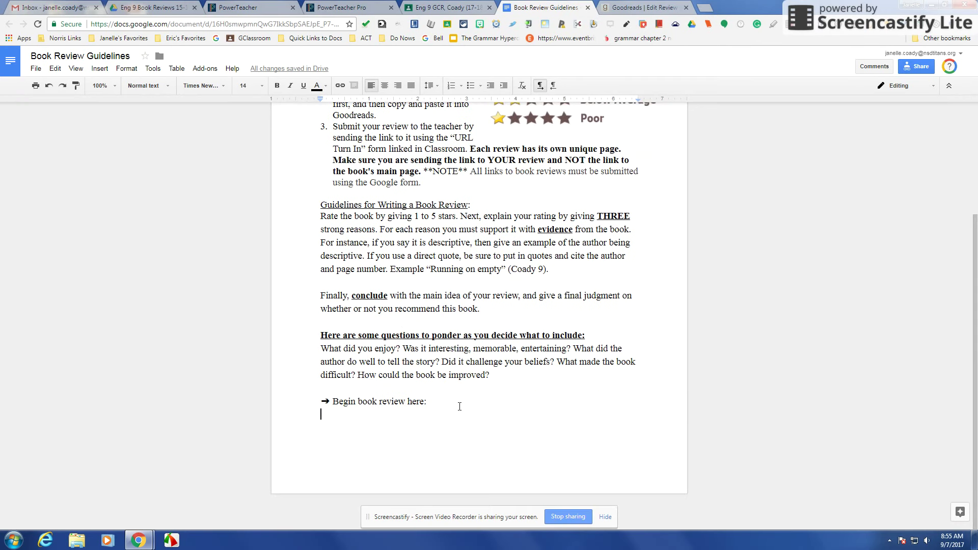
pyautogui.click(645, 7)
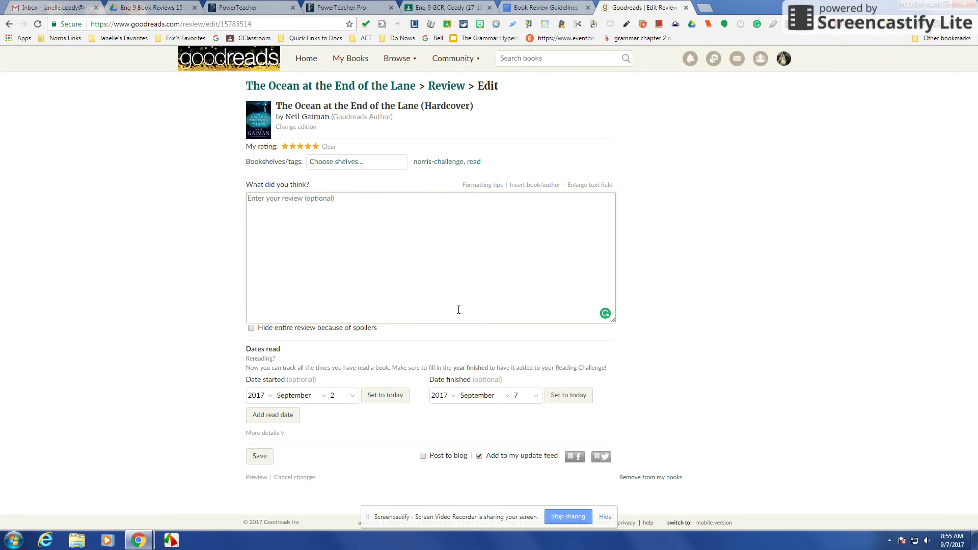
pyautogui.click(473, 301)
pyautogui.click(540, 10)
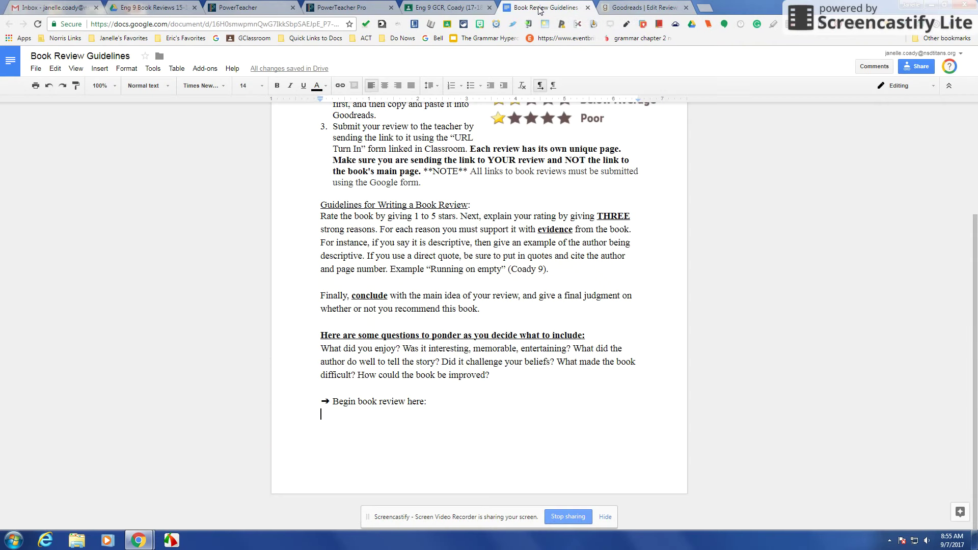
pyautogui.scroll(5, 516, 231)
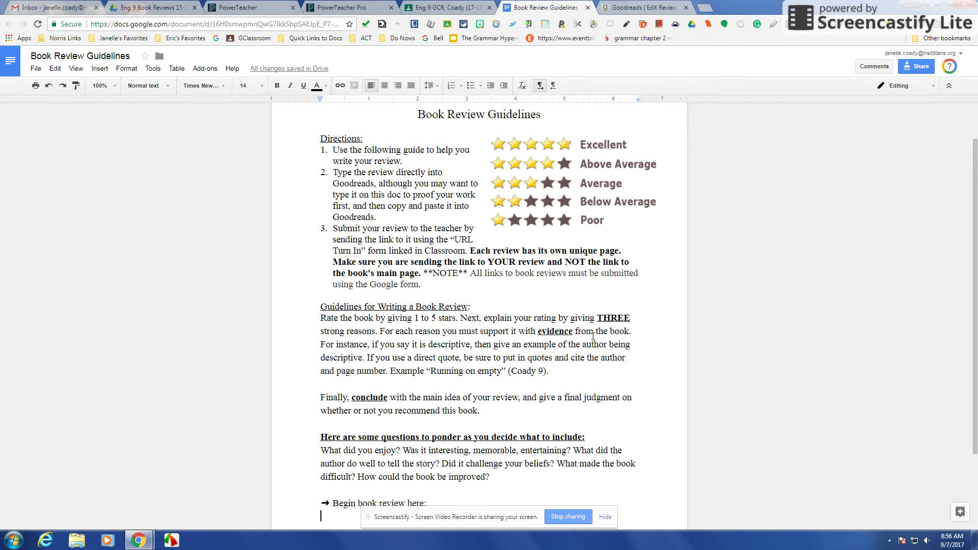
pyautogui.scroll(-1, 413, 333)
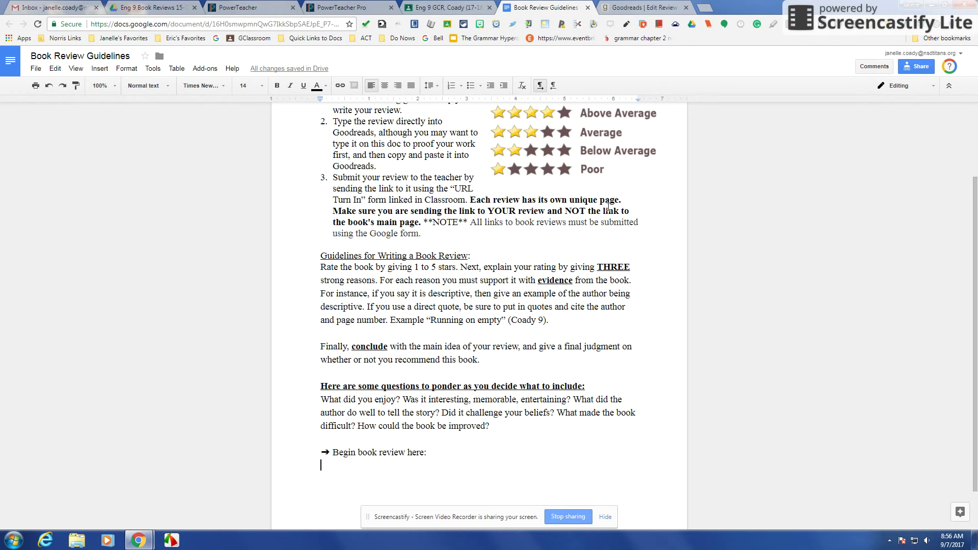
# Return to the Goodreads review and outline it with separate paragraphs: Intro, Reason 2, Reason 3, Reason 1 and Conclusion
pyautogui.click(644, 8)
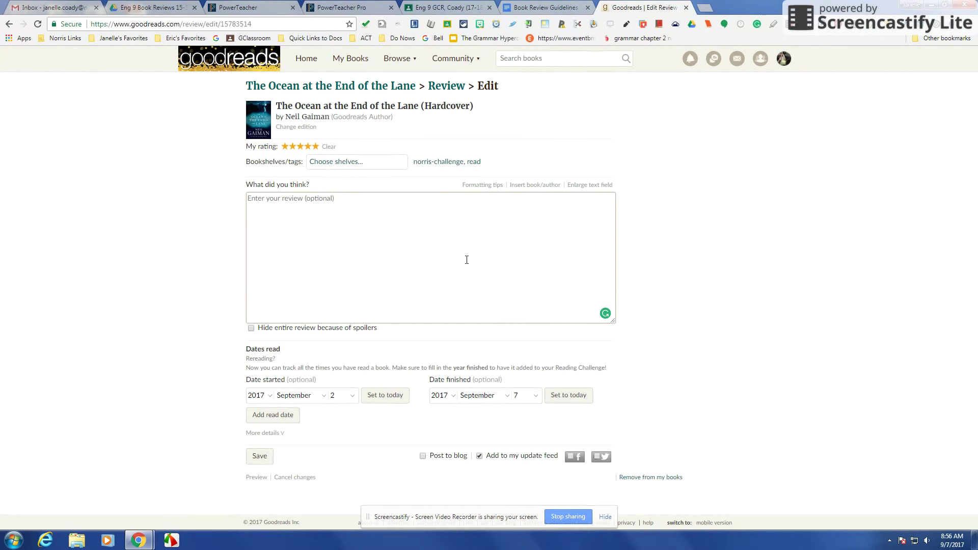
pyautogui.write('Inro')
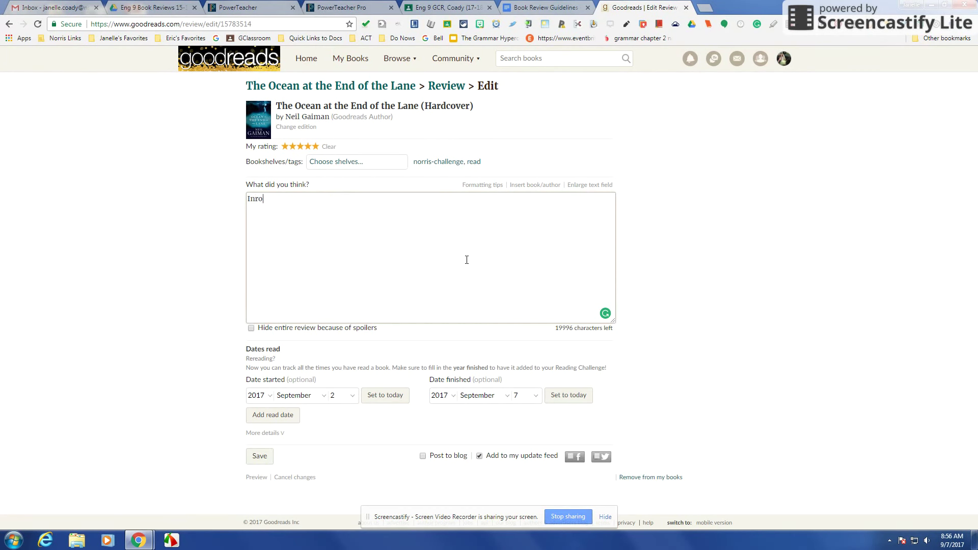
pyautogui.press('BackSpace')
pyautogui.write('tro')
pyautogui.write('Reason')
pyautogui.write(' 1')
pyautogui.write('2')
pyautogui.write('Reason')
pyautogui.write(' 3')
pyautogui.press('Return')
pyautogui.write('Re')
pyautogui.press('BackSpace')
pyautogui.write('easo')
pyautogui.write('n 1  ')
pyautogui.write('Con')
pyautogui.write('clusion')
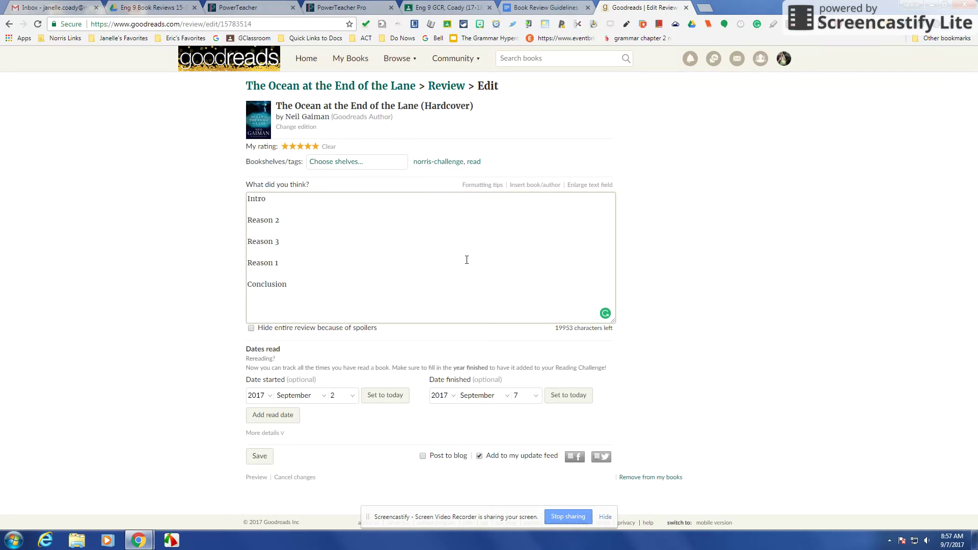
# After Reason 2, add the placeholder text kajgja;lgjkl;ajglk;ajg;lkakglk;ka followed by the cited quote "adjagja;jg;a" (Gaiman 22)
pyautogui.click(319, 219)
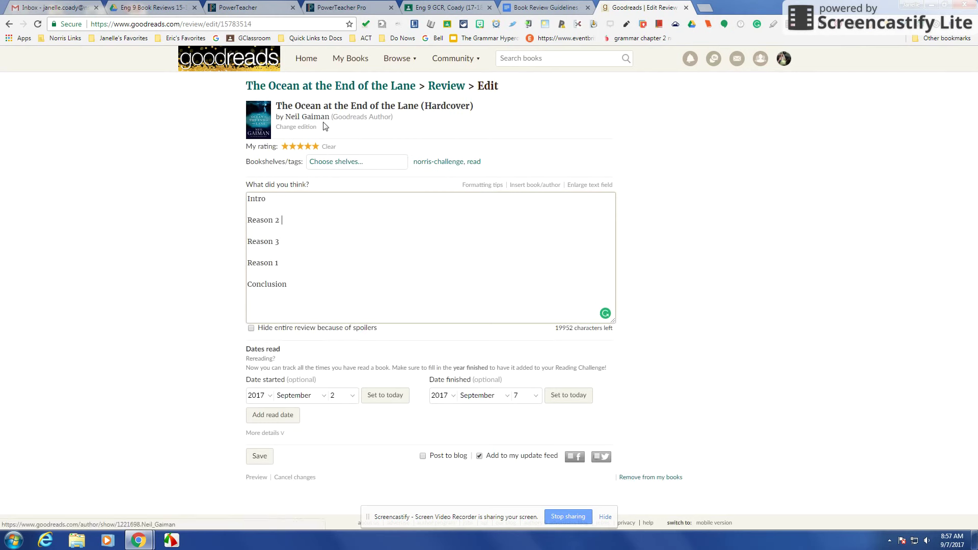
pyautogui.write('kajgja;lgjkl;ajglk;ajg;lkakglk;ka')
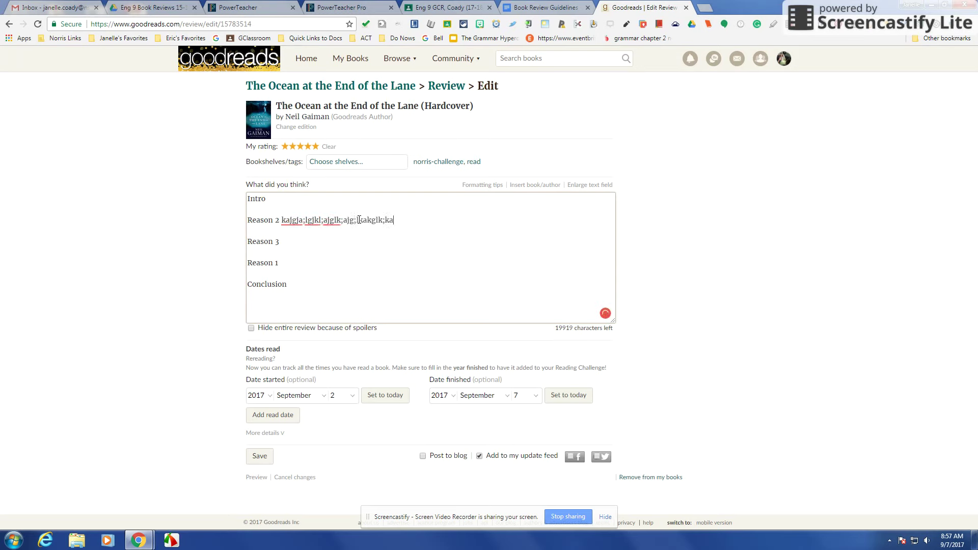
pyautogui.write(' "adjagja;jg;a" (G')
pyautogui.write('ma')
pyautogui.press('BackSpace')
pyautogui.press('BackSpace')
pyautogui.press('BackSpace')
pyautogui.press('BackSpace')
pyautogui.write('aiman 22).')
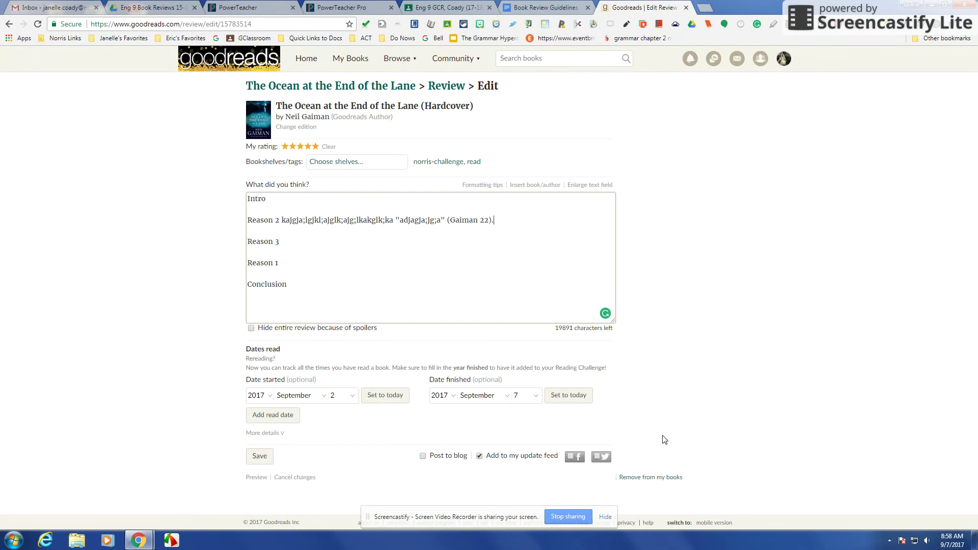
# Save the review and select the full web address of its own review page
pyautogui.click(261, 458)
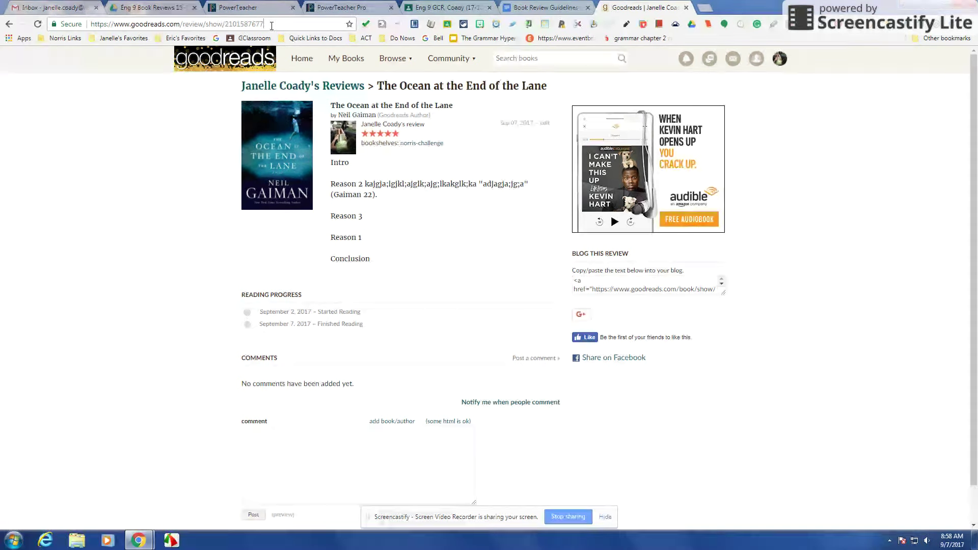
pyautogui.click(271, 24)
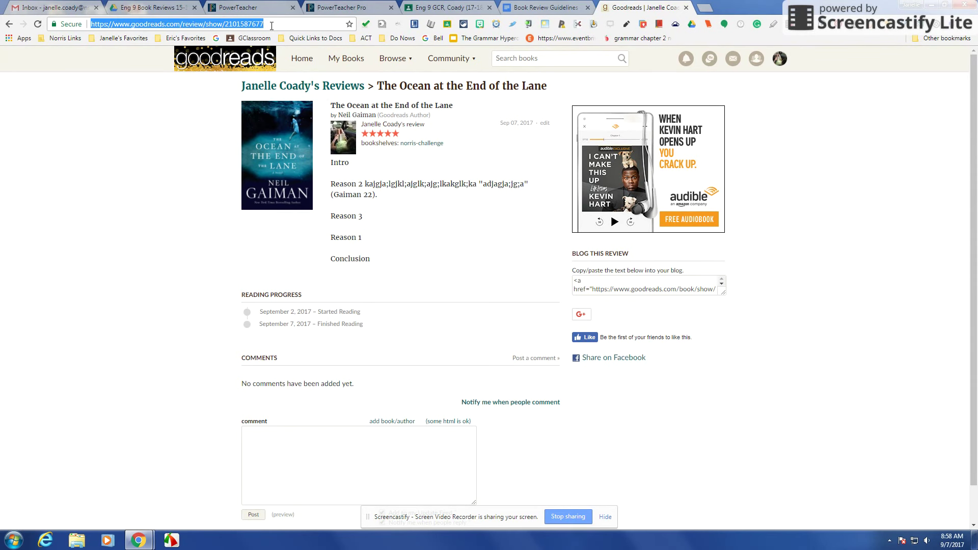